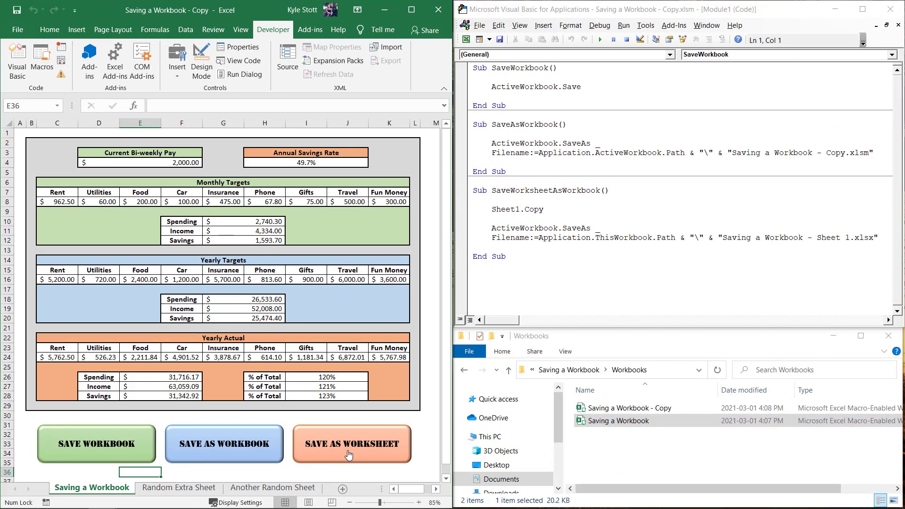
Step: Run the SAVE AS WORKSHEET macro to save Sheet1 as 'Saving a Workbook - Sheet 1.xlsx'
{"action": "left_click", "coordinate": [351, 443]}
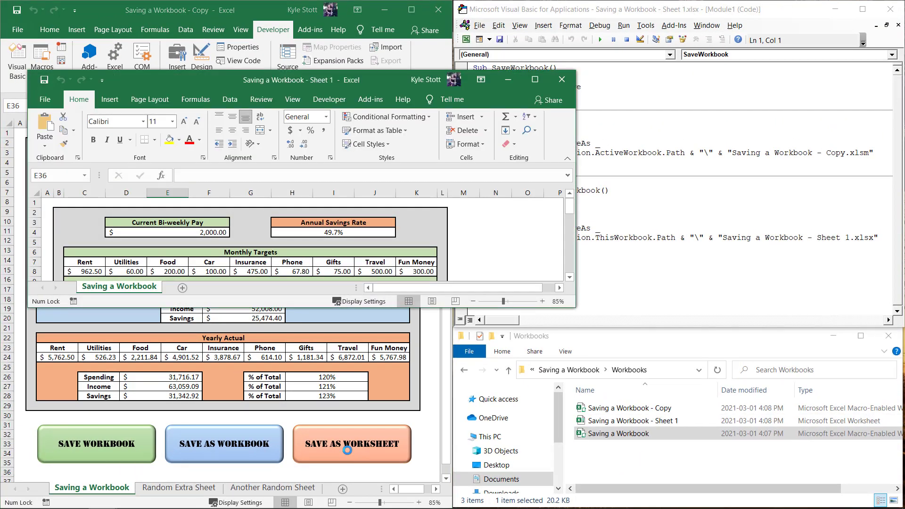